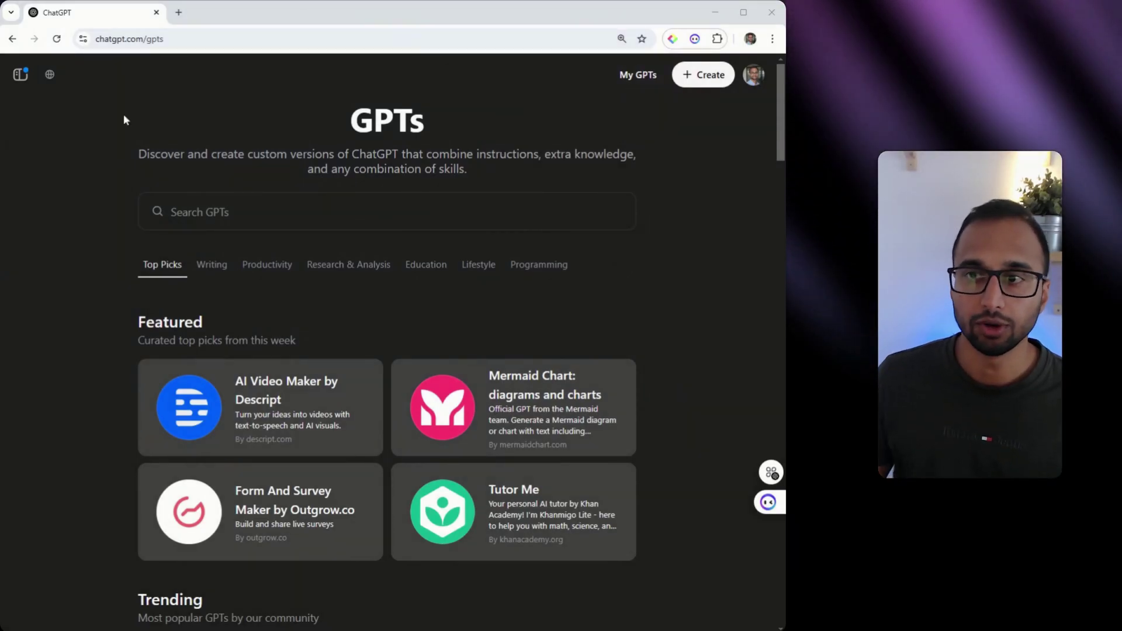
Search the GPTs for 'Ai video veo 2 prompt gen' and open AI Video & Music Prompt Generator for Veo 2 & Suno
{"action": "left_click", "coordinate": [169, 40]}
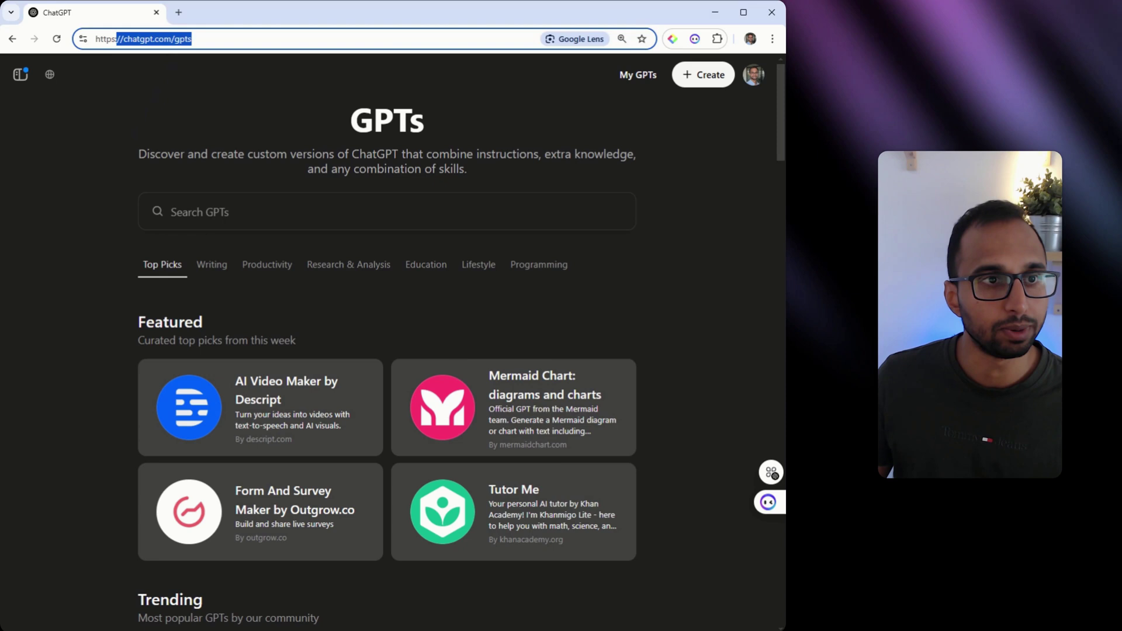
{"action": "left_click", "coordinate": [98, 109]}
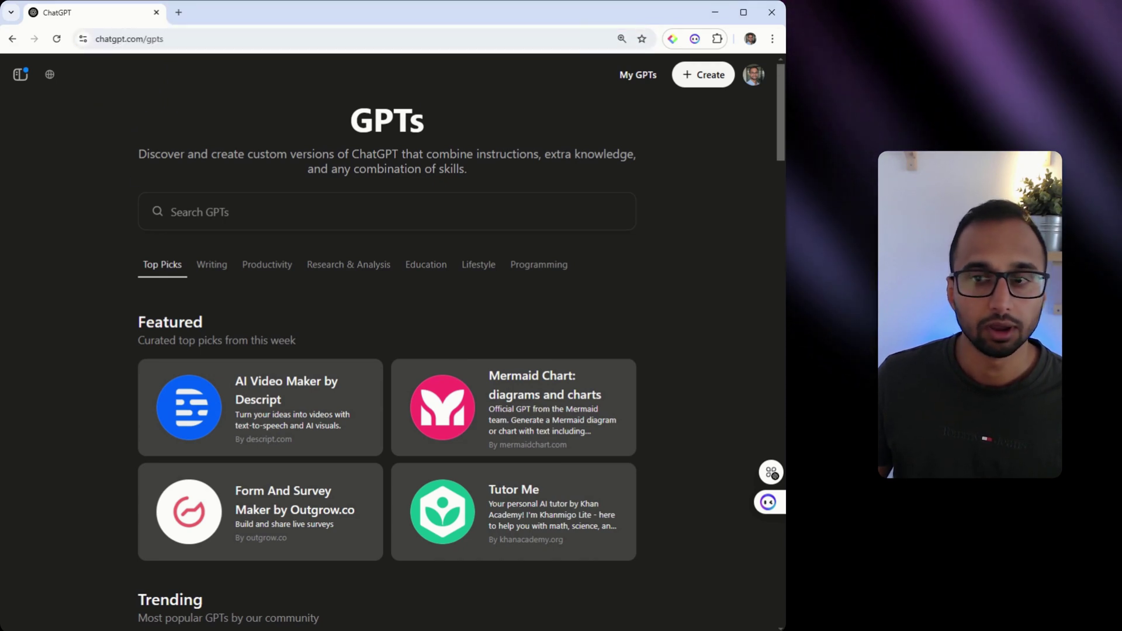
{"action": "left_click", "coordinate": [176, 212]}
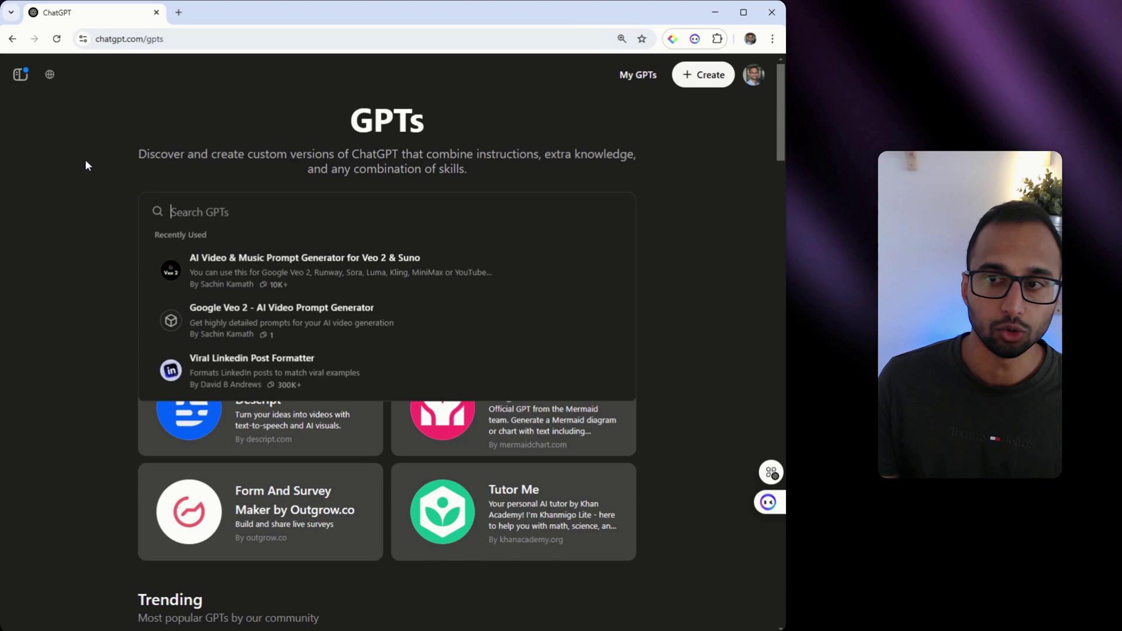
{"action": "type", "text": "Ai video veo 2 prompt gen"}
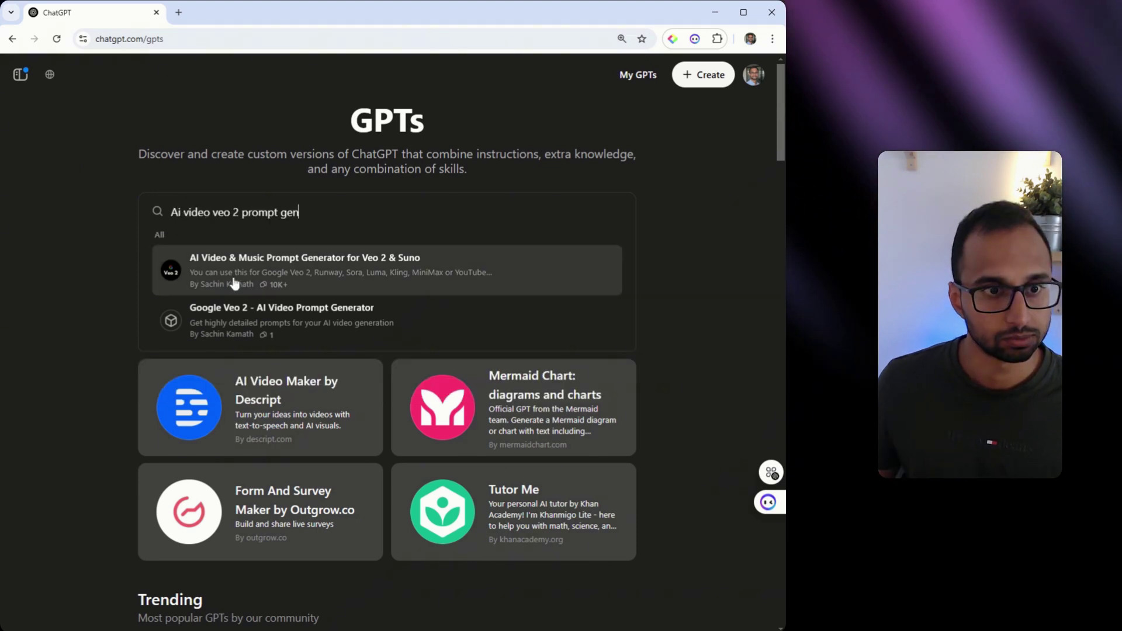
{"action": "left_click", "coordinate": [235, 284]}
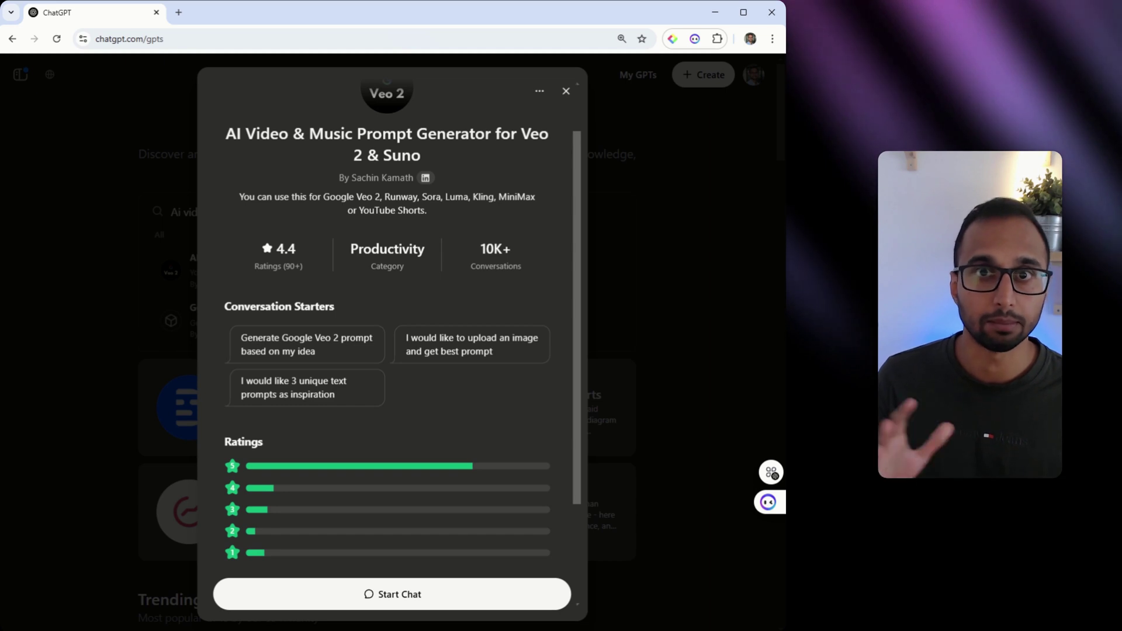
{"action": "scroll", "coordinate": [241, 280], "scroll_direction": "down", "scroll_amount": 1}
{"action": "scroll", "coordinate": [242, 281], "scroll_direction": "up", "scroll_amount": 1}
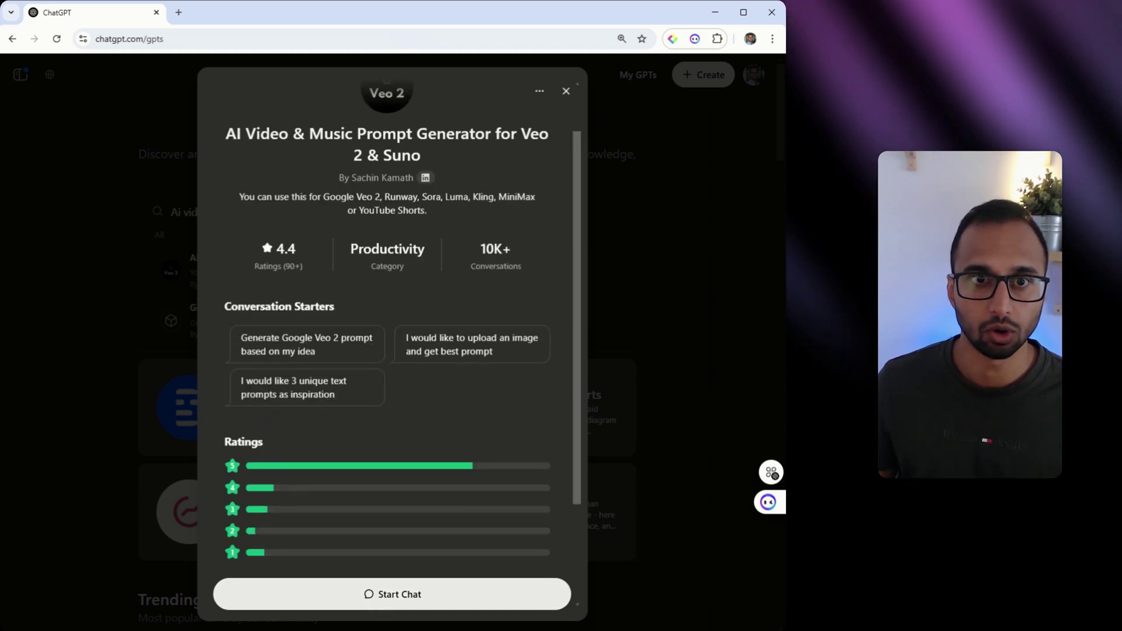
Start the chat, send the 'Generate Google Veo 2 prompt' starter, and paste the dawn samurai bamboo-grove idea
{"action": "left_click", "coordinate": [377, 606]}
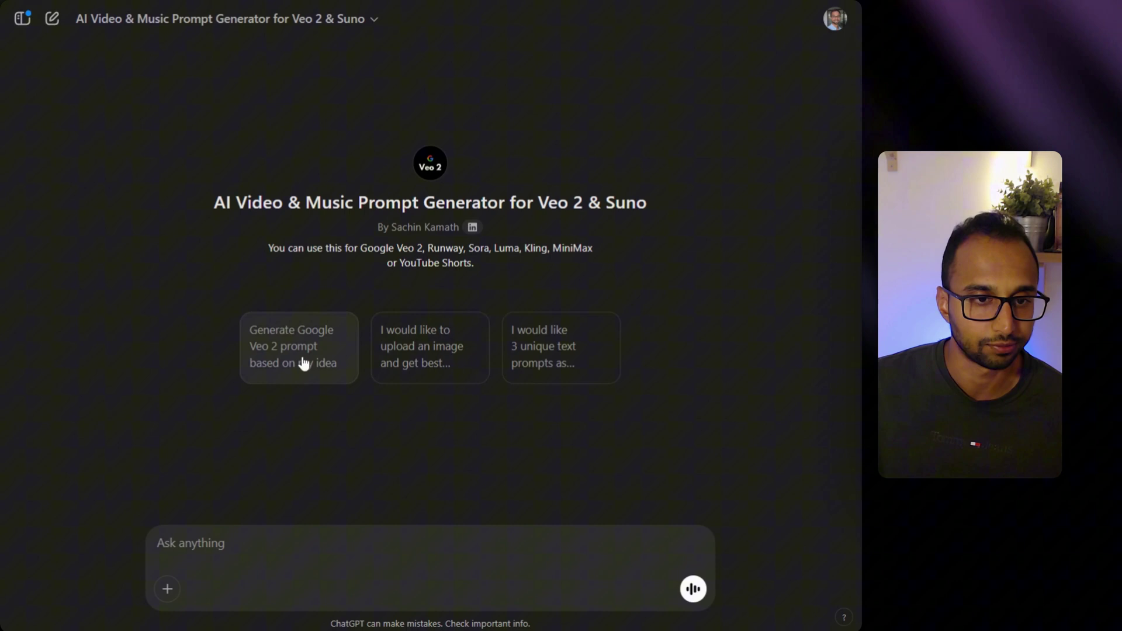
{"action": "left_click", "coordinate": [298, 367]}
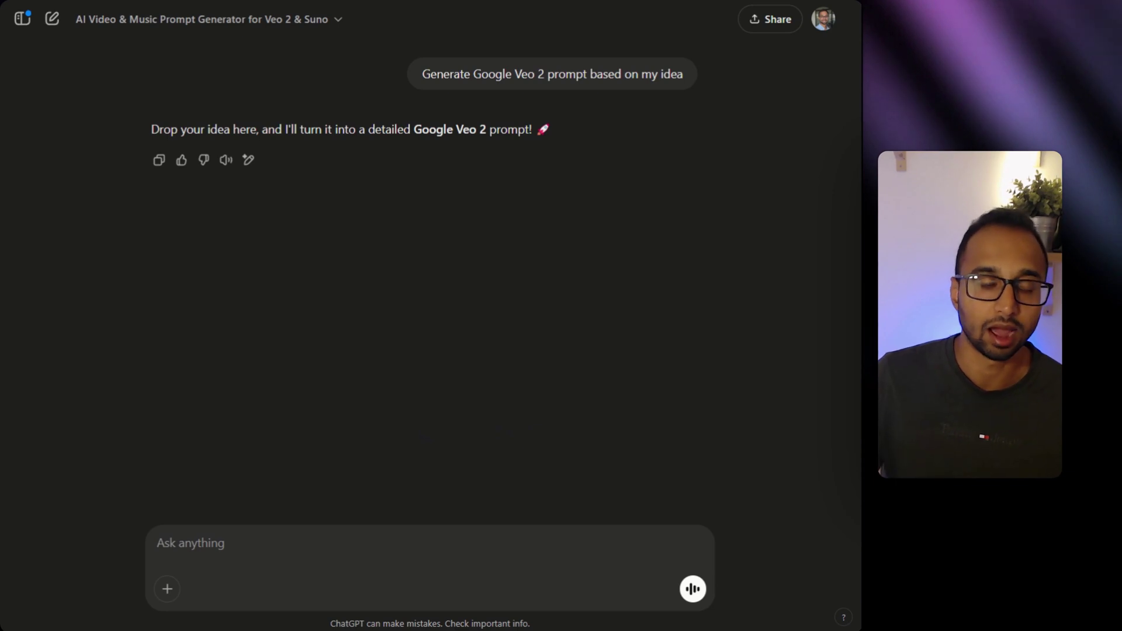
{"action": "type", "text": "At dawn, a samurai drifts through a misty bamboo grove, crimson robe trailing. He halts. A rustle pierces the quiet. His katana gleams, ready for what's unseen."}
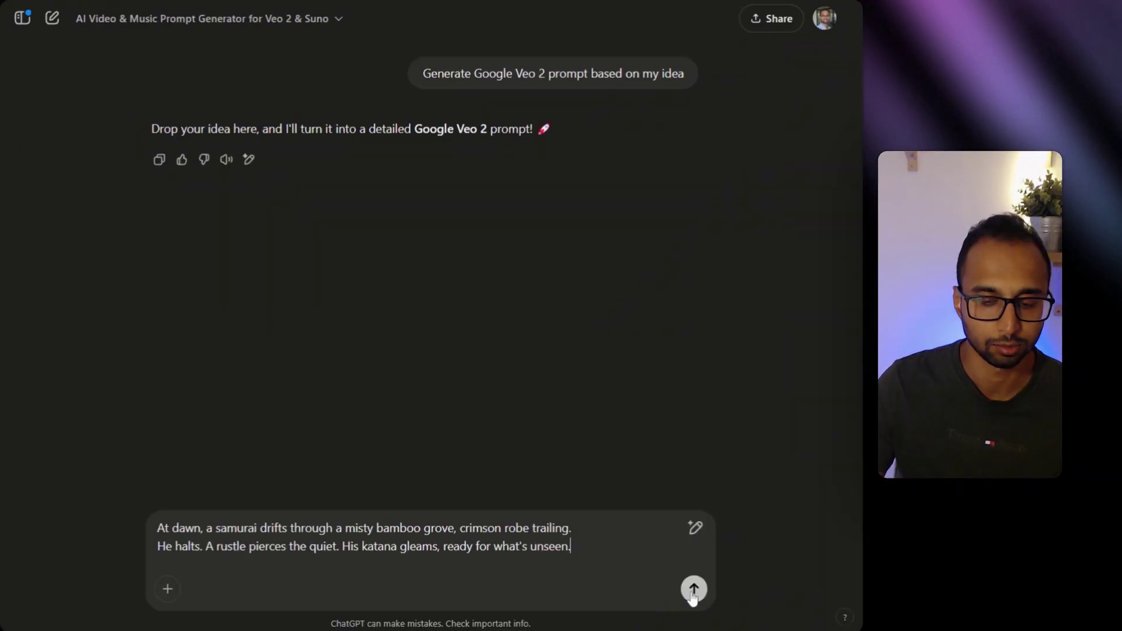
{"action": "left_click", "coordinate": [694, 589]}
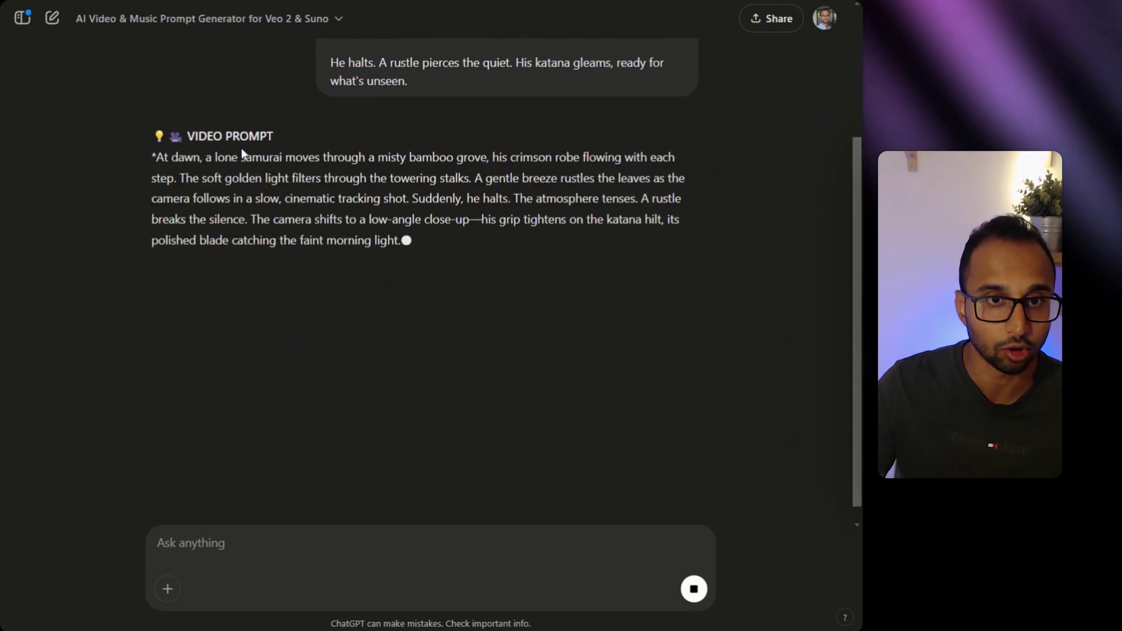
{"action": "scroll", "coordinate": [303, 156], "scroll_direction": "up", "scroll_amount": 1}
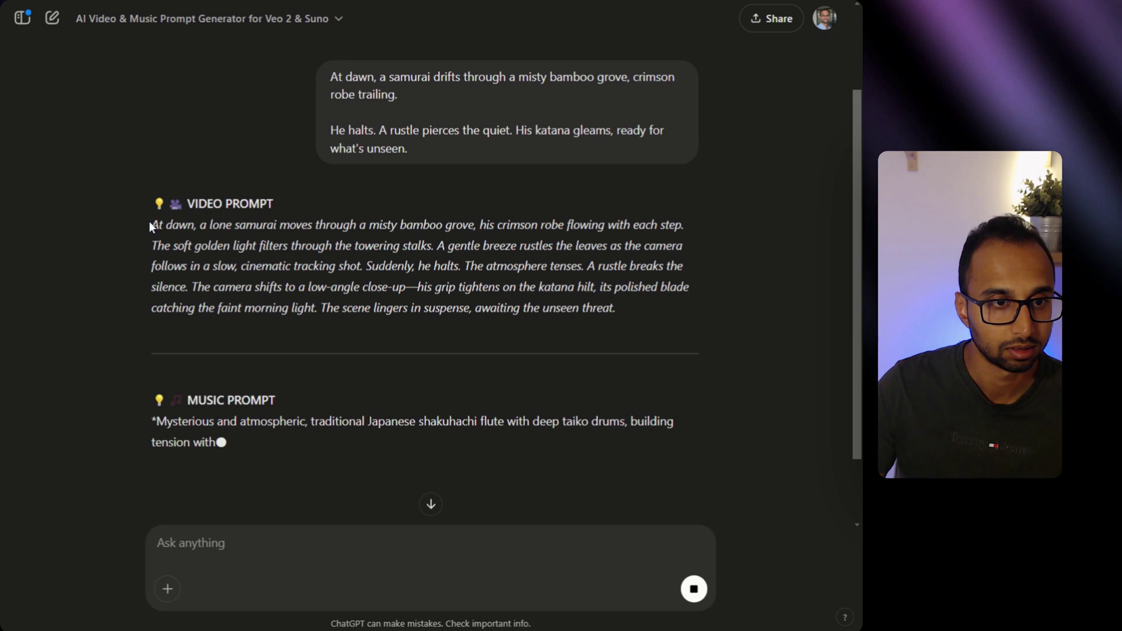
{"action": "left_click_drag", "start_coordinate": [150, 225], "coordinate": [619, 315]}
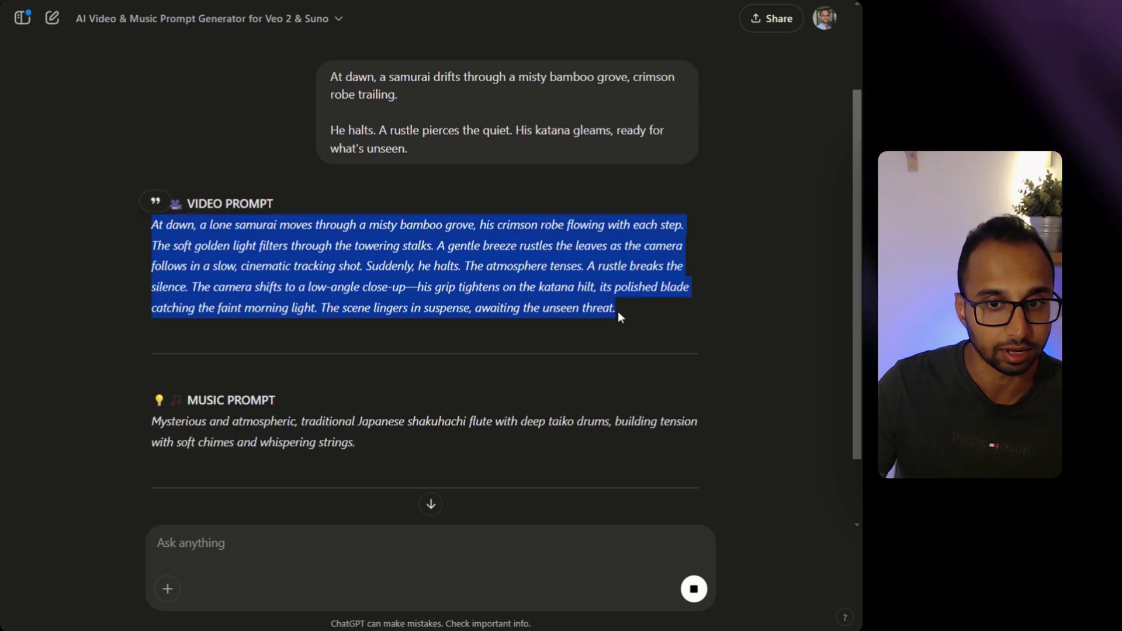
{"action": "left_click", "coordinate": [617, 312]}
{"action": "scroll", "coordinate": [617, 310], "scroll_direction": "down", "scroll_amount": 1}
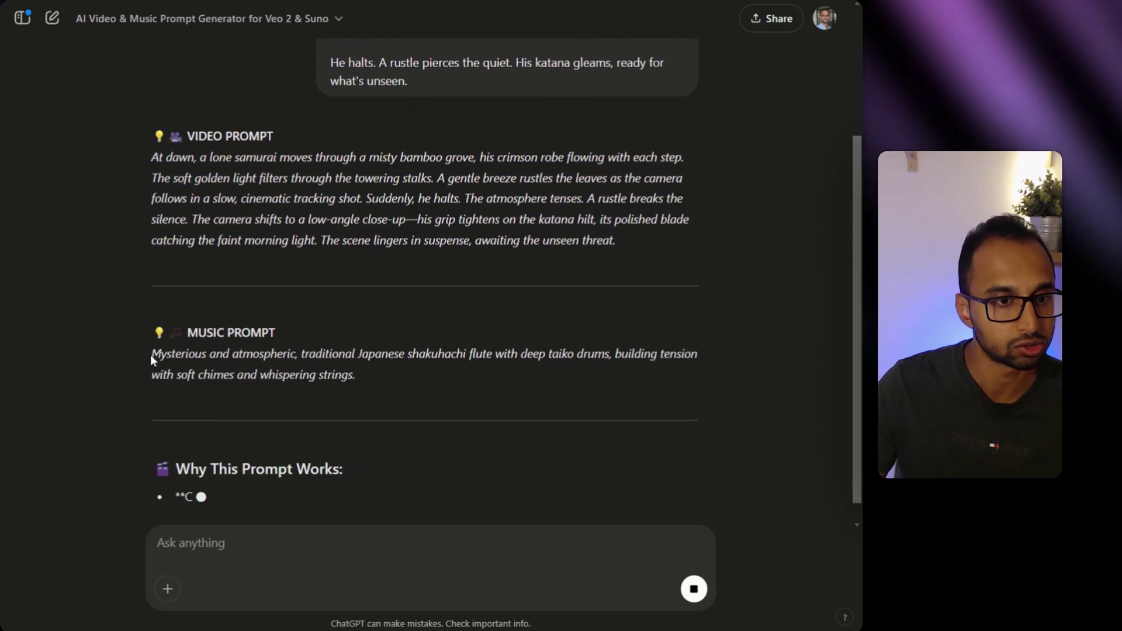
{"action": "left_click_drag", "start_coordinate": [151, 354], "coordinate": [366, 374]}
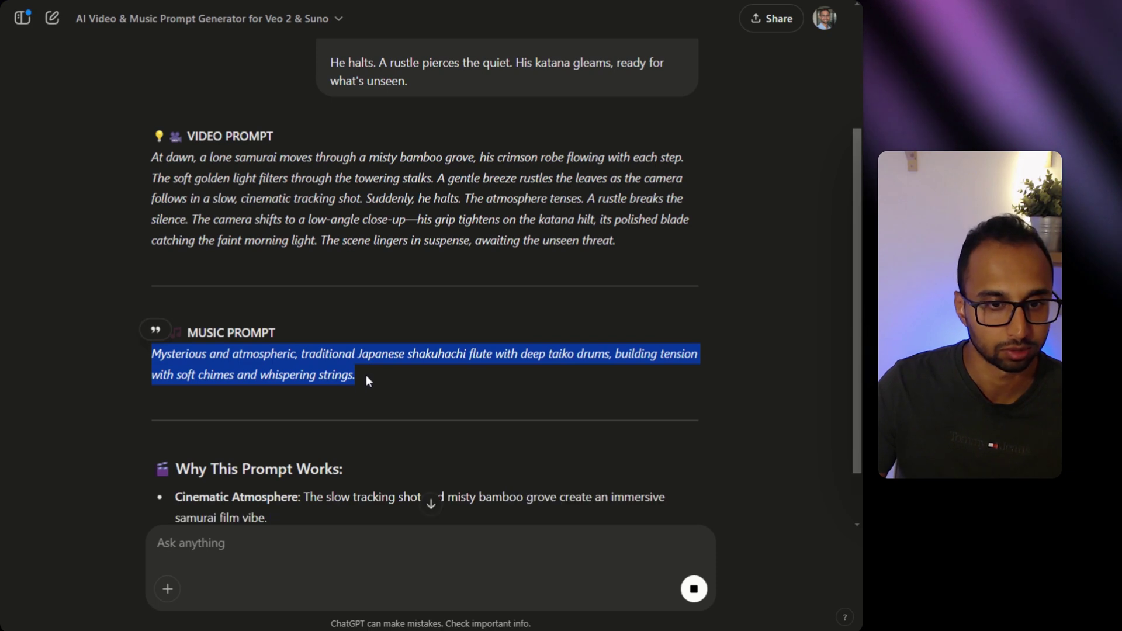
{"action": "scroll", "coordinate": [353, 374], "scroll_direction": "down", "scroll_amount": 3}
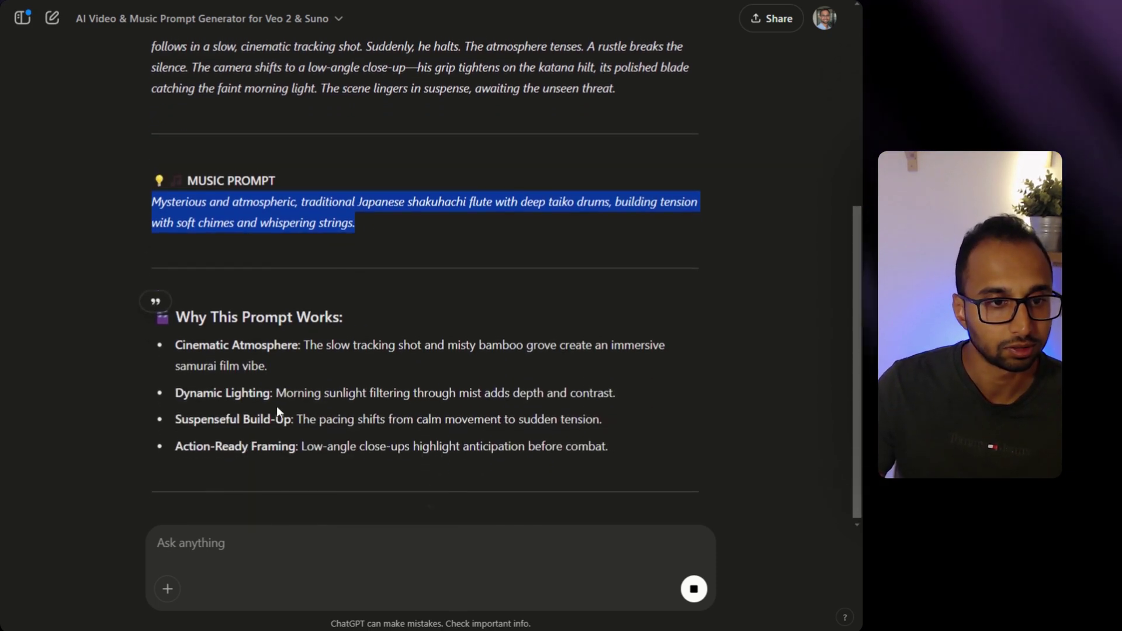
{"action": "left_click_drag", "start_coordinate": [175, 349], "coordinate": [300, 344]}
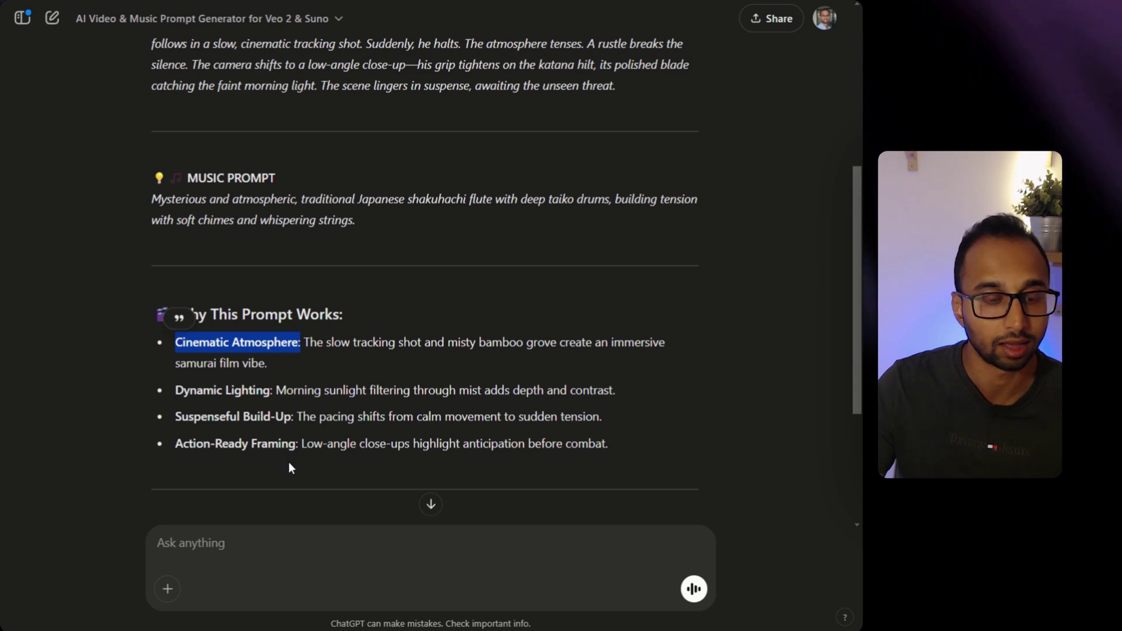
{"action": "scroll", "coordinate": [289, 467], "scroll_direction": "down", "scroll_amount": 4}
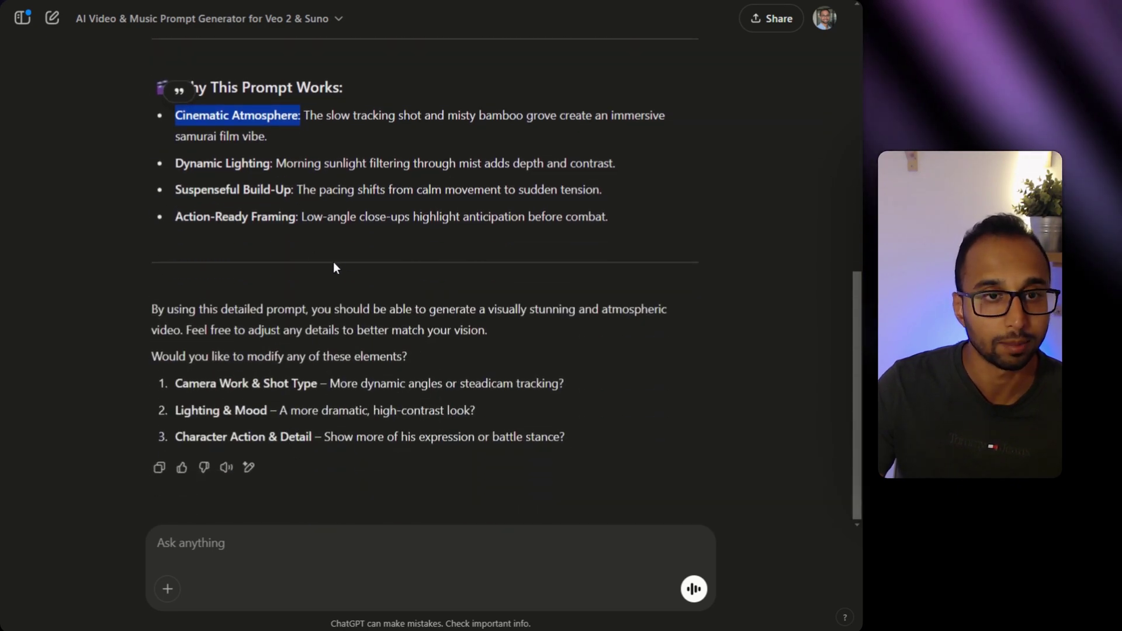
{"action": "scroll", "coordinate": [333, 262], "scroll_direction": "up", "scroll_amount": 7}
{"action": "left_click_drag", "start_coordinate": [261, 202], "coordinate": [379, 222]}
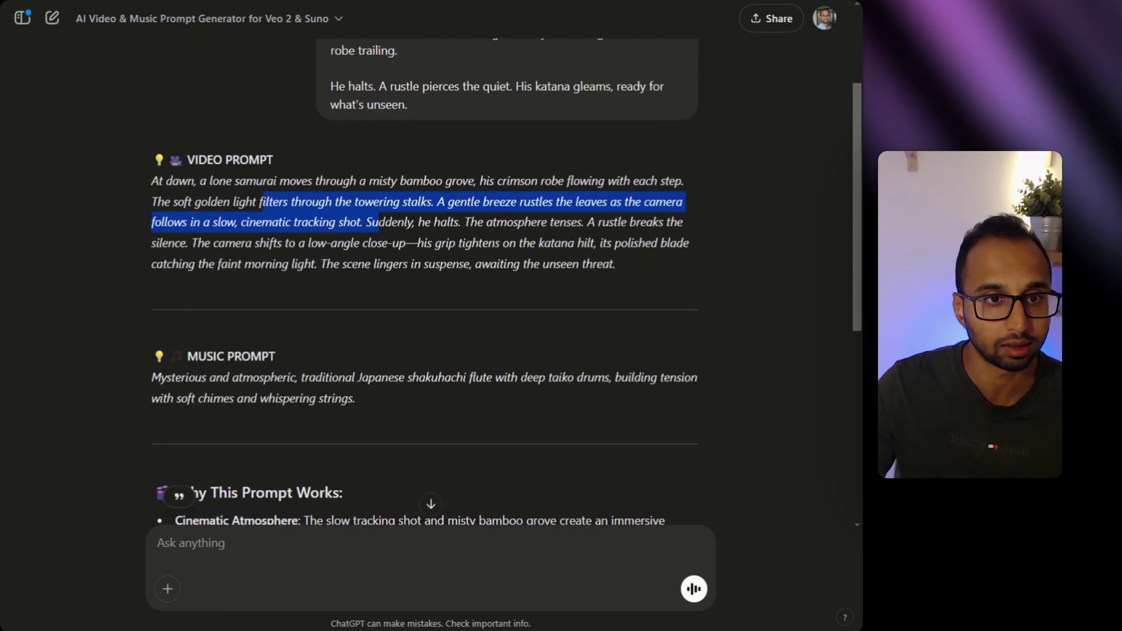
{"action": "scroll", "coordinate": [378, 328], "scroll_direction": "down", "scroll_amount": 6}
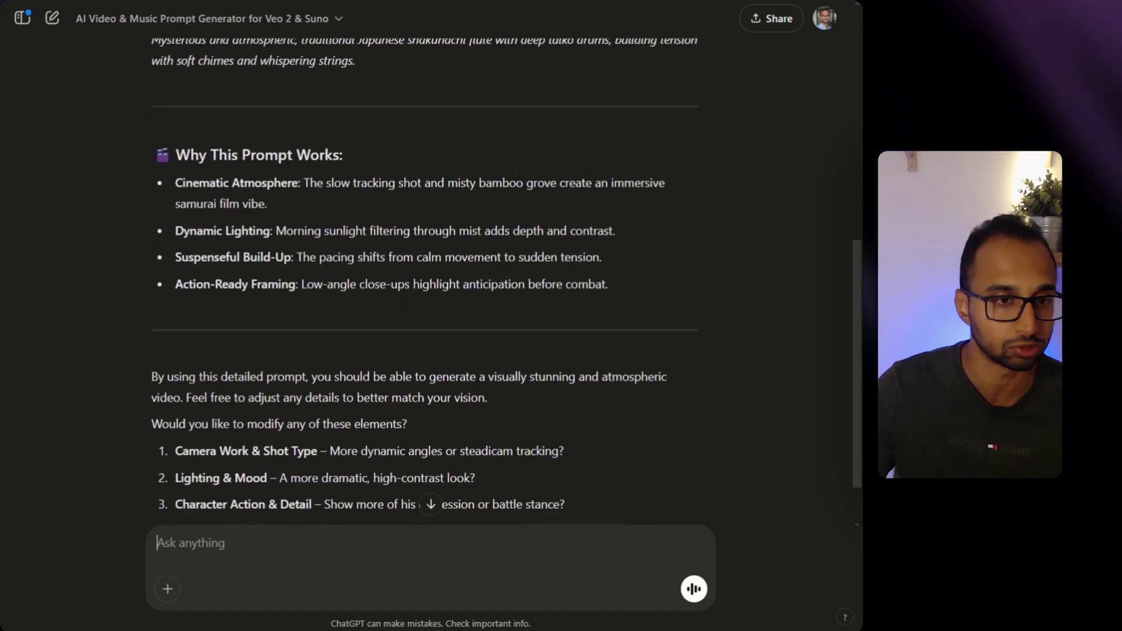
{"action": "scroll", "coordinate": [425, 292], "scroll_direction": "down", "scroll_amount": 1}
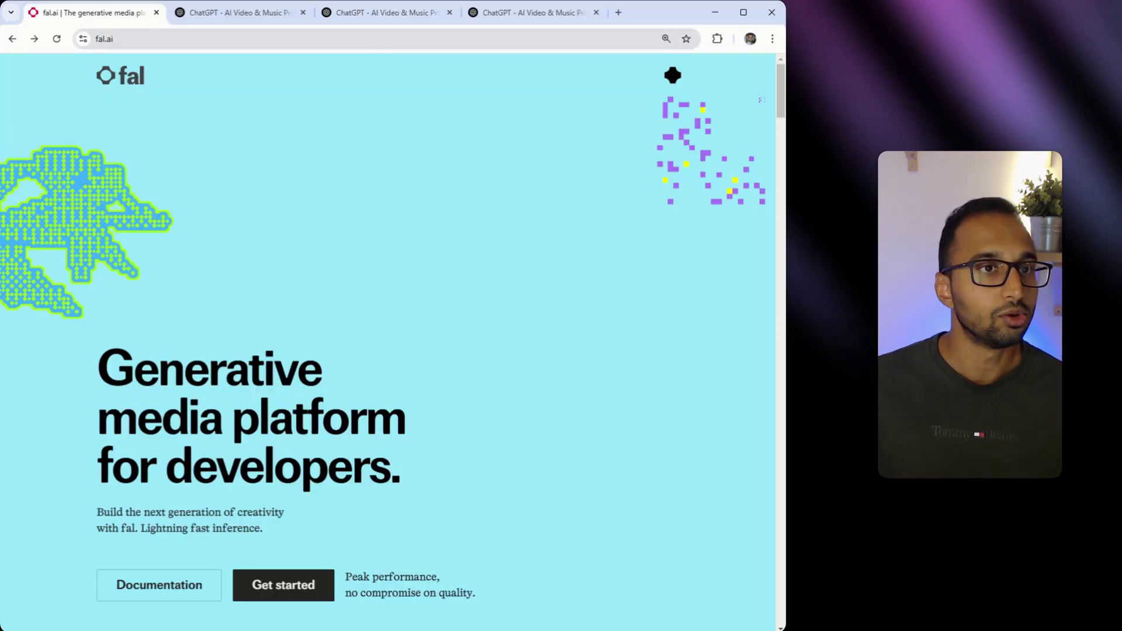
Sign in to fal.ai and open the Veo 2 playground from the Explore model gallery
{"action": "key", "text": "ctrl+l"}
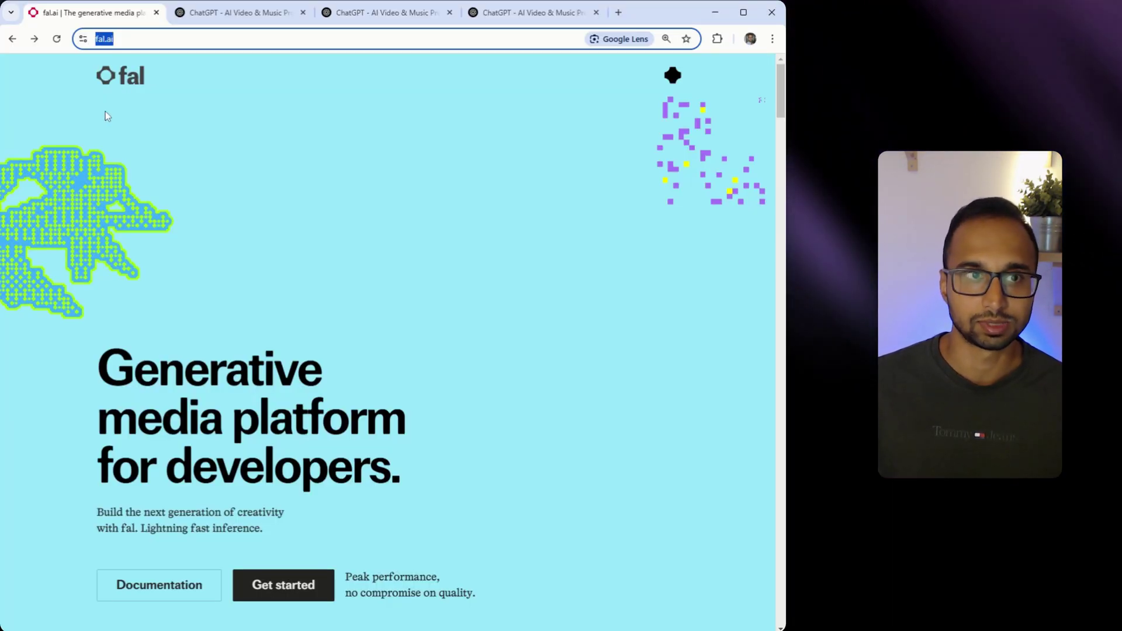
{"action": "left_click", "coordinate": [283, 587]}
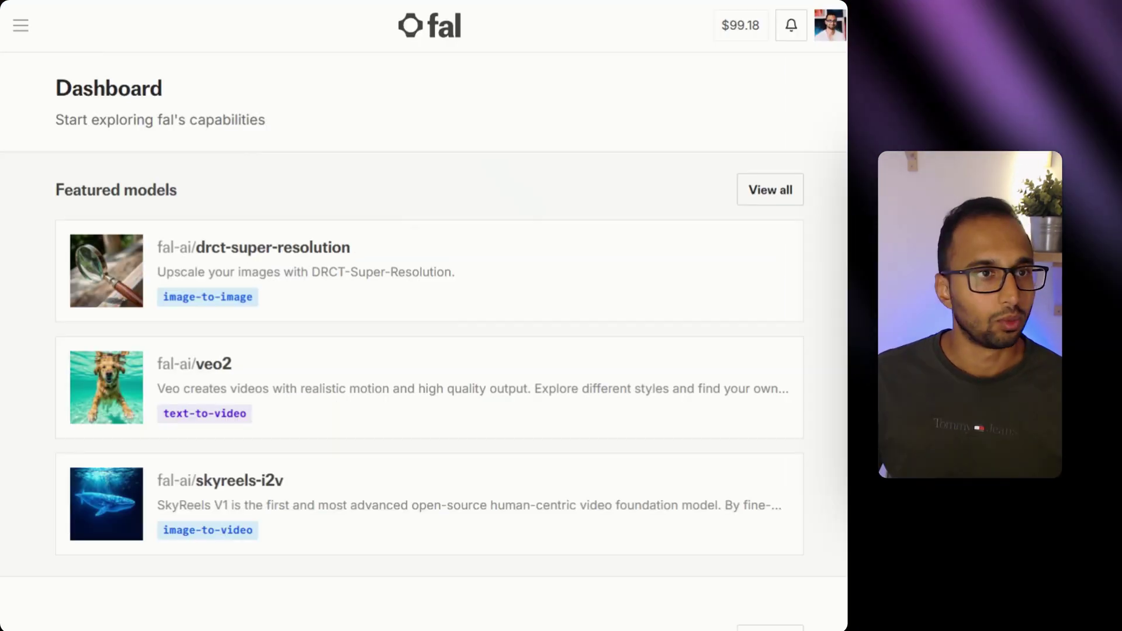
{"action": "left_click", "coordinate": [22, 27]}
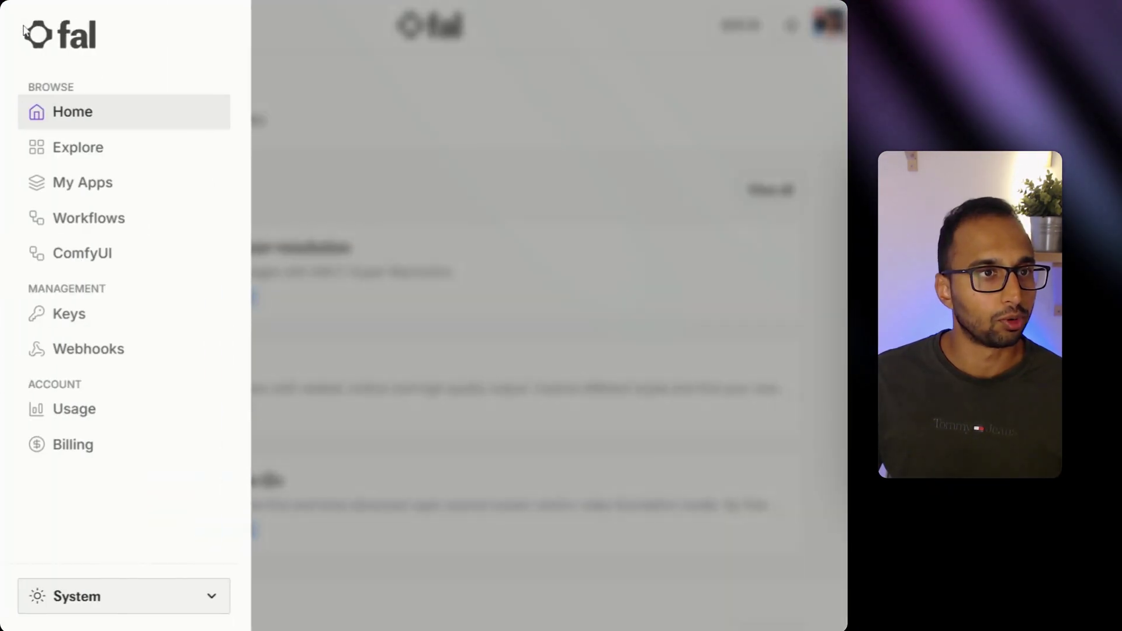
{"action": "left_click", "coordinate": [65, 153]}
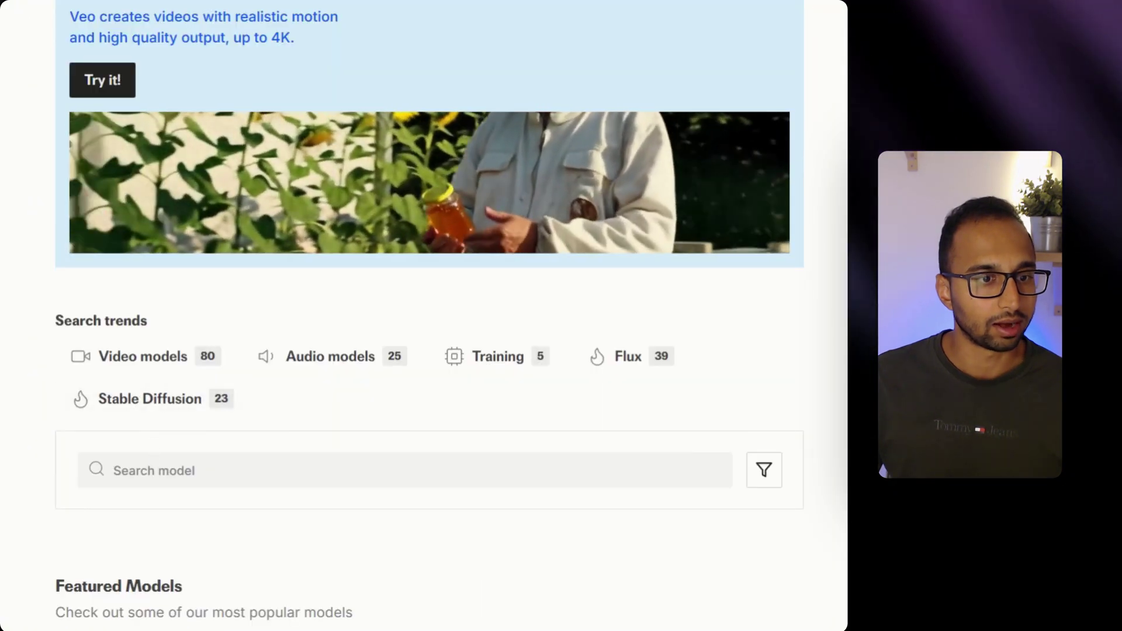
{"action": "left_click", "coordinate": [95, 480]}
{"action": "scroll", "coordinate": [171, 313], "scroll_direction": "up", "scroll_amount": 4}
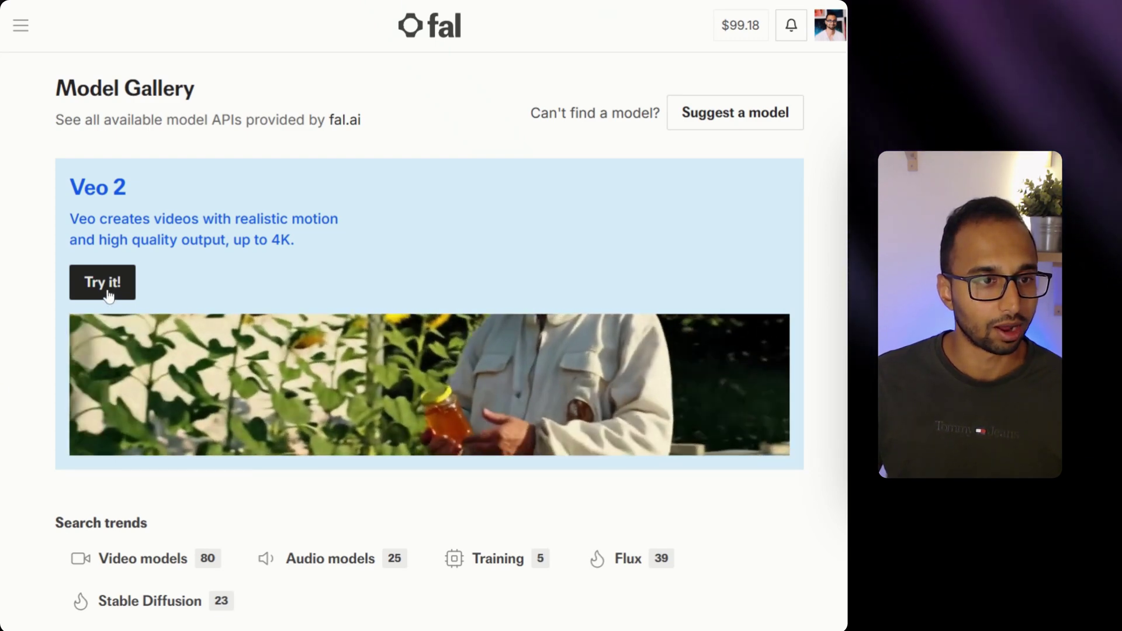
{"action": "left_click", "coordinate": [103, 283]}
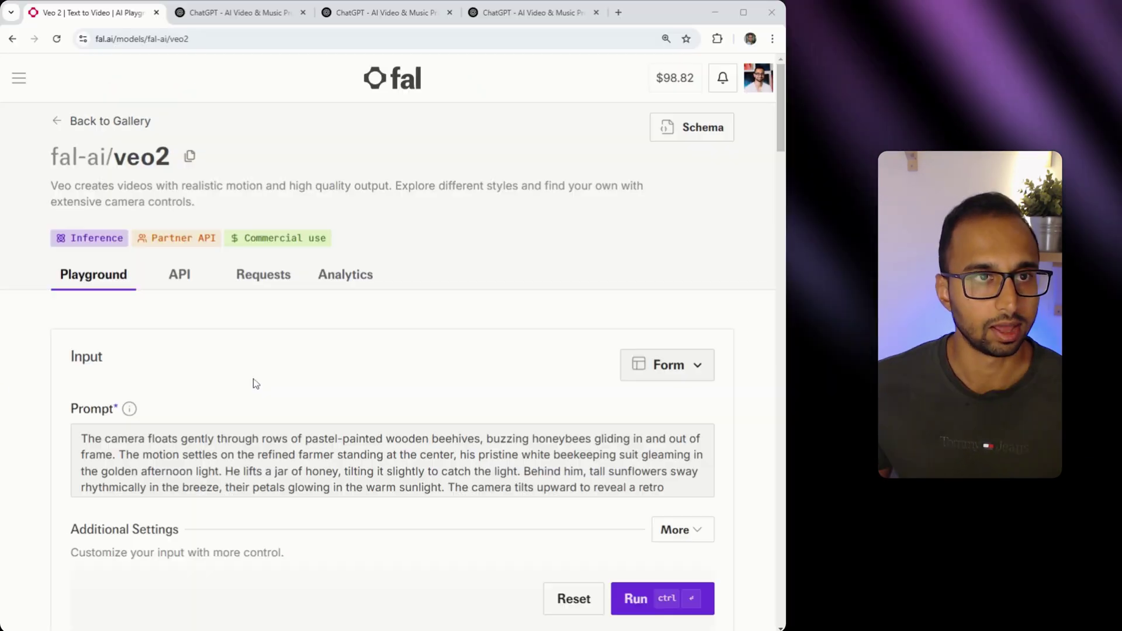
Copy the samurai video prompt from ChatGPT and paste it over the beehive prompt in Veo 2
{"action": "left_click", "coordinate": [218, 15]}
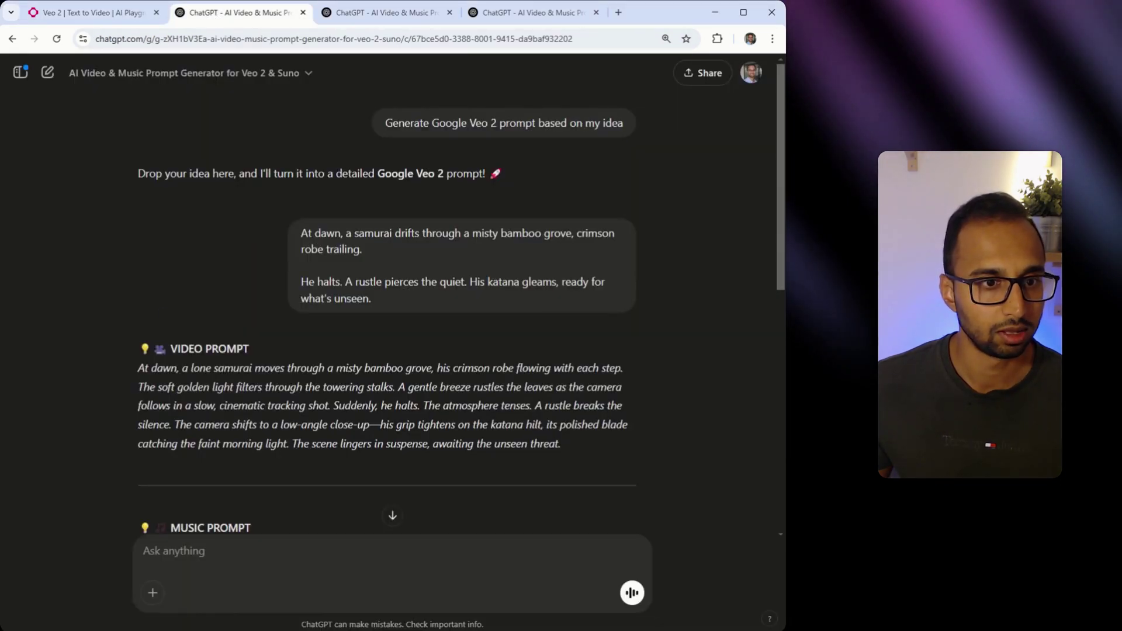
{"action": "left_click_drag", "start_coordinate": [138, 368], "coordinate": [567, 448]}
{"action": "key", "text": "ctrl+c"}
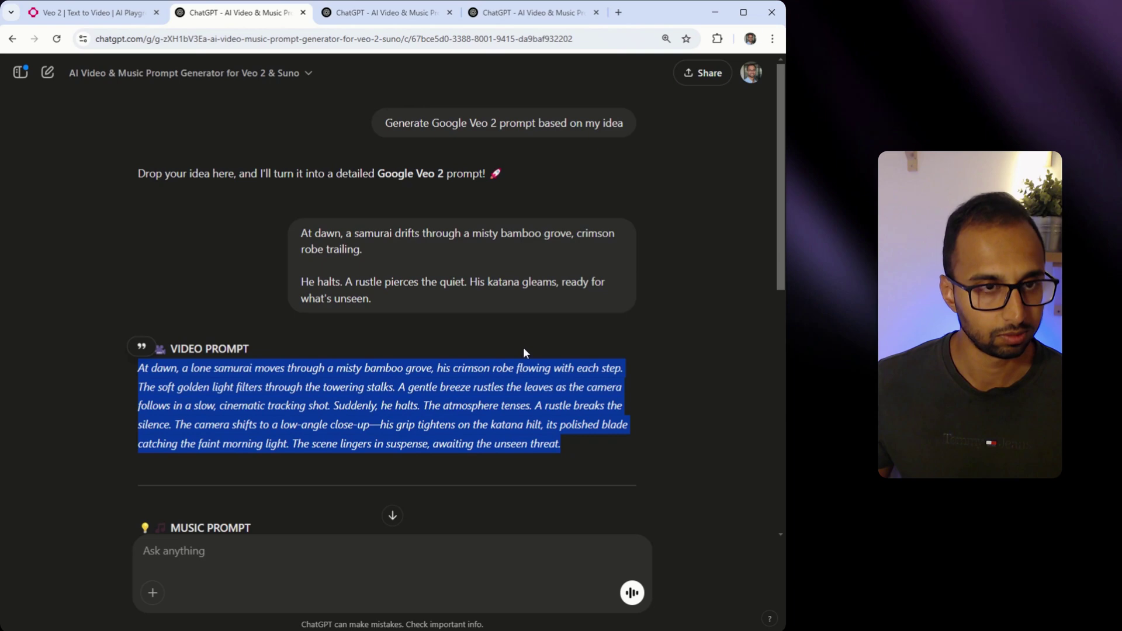
{"action": "key", "text": "ctrl+1"}
{"action": "key", "text": "ctrl+v"}
Set the Veo 2 video to 16:9 and 5s, then bring up the breakfast-scene prompt chat
{"action": "left_click", "coordinate": [678, 530]}
{"action": "scroll", "coordinate": [444, 534], "scroll_direction": "down", "scroll_amount": 2}
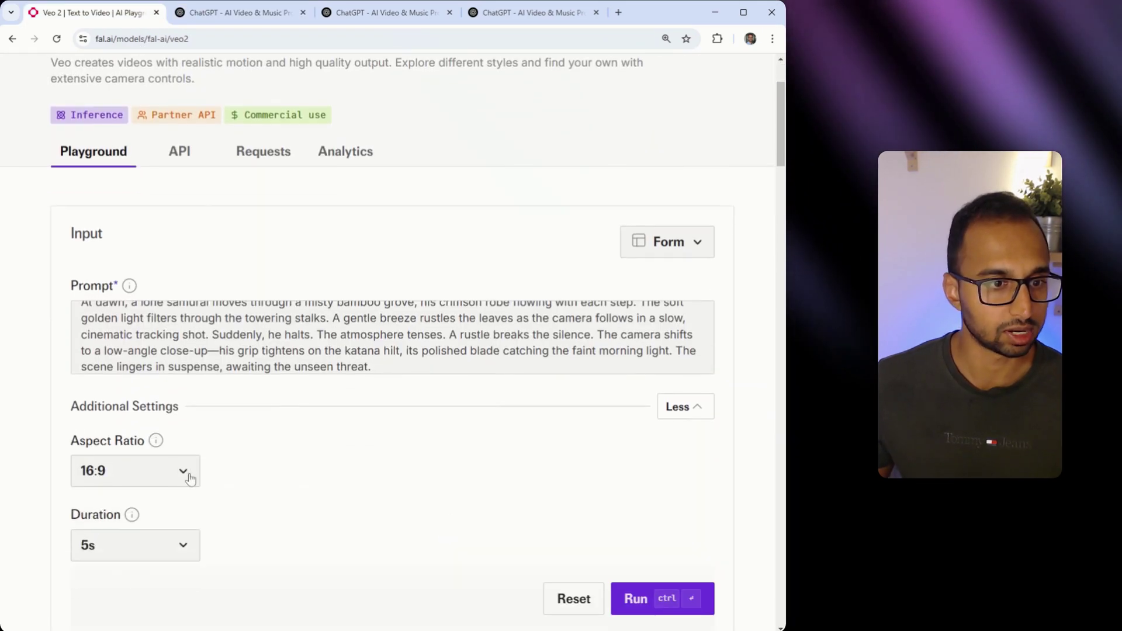
{"action": "scroll", "coordinate": [251, 471], "scroll_direction": "down", "scroll_amount": 2}
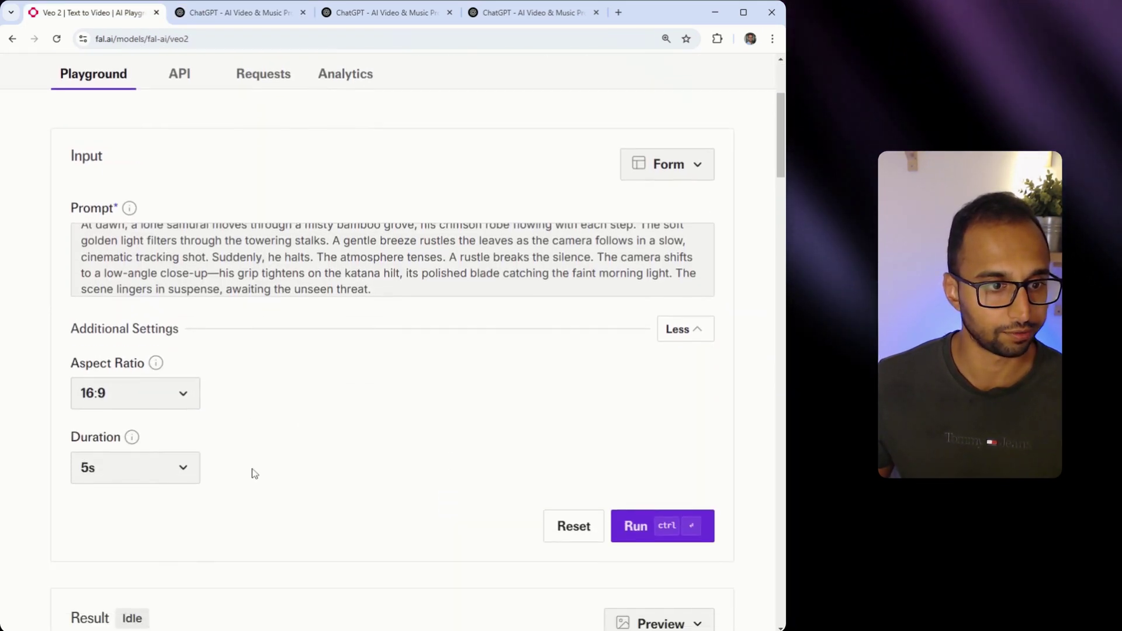
{"action": "left_click", "coordinate": [180, 429]}
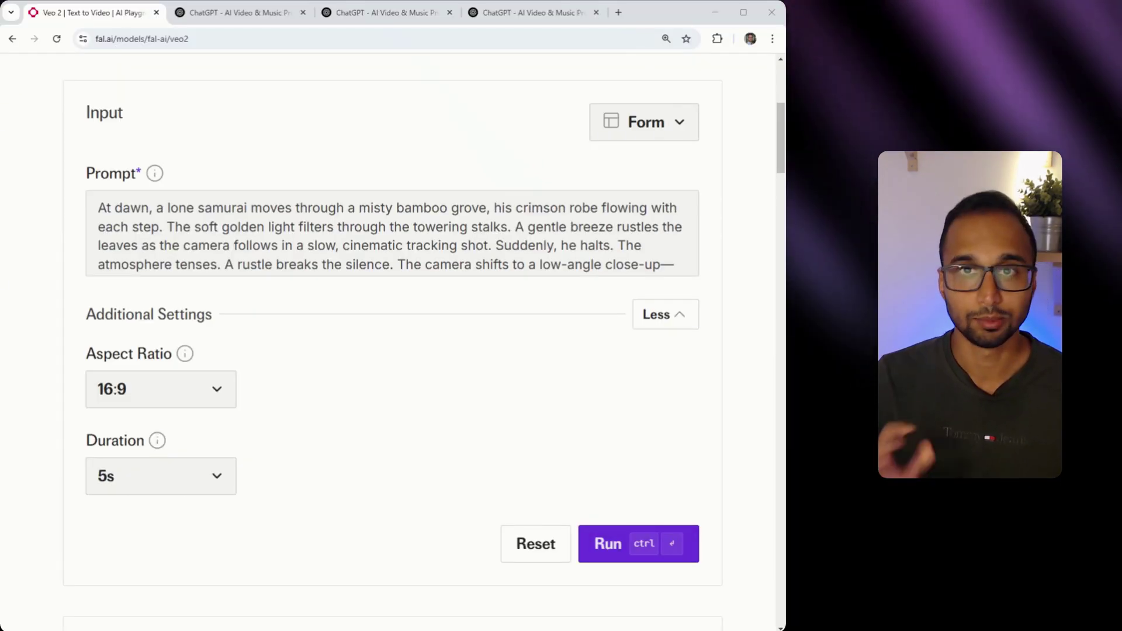
{"action": "left_click", "coordinate": [375, 12]}
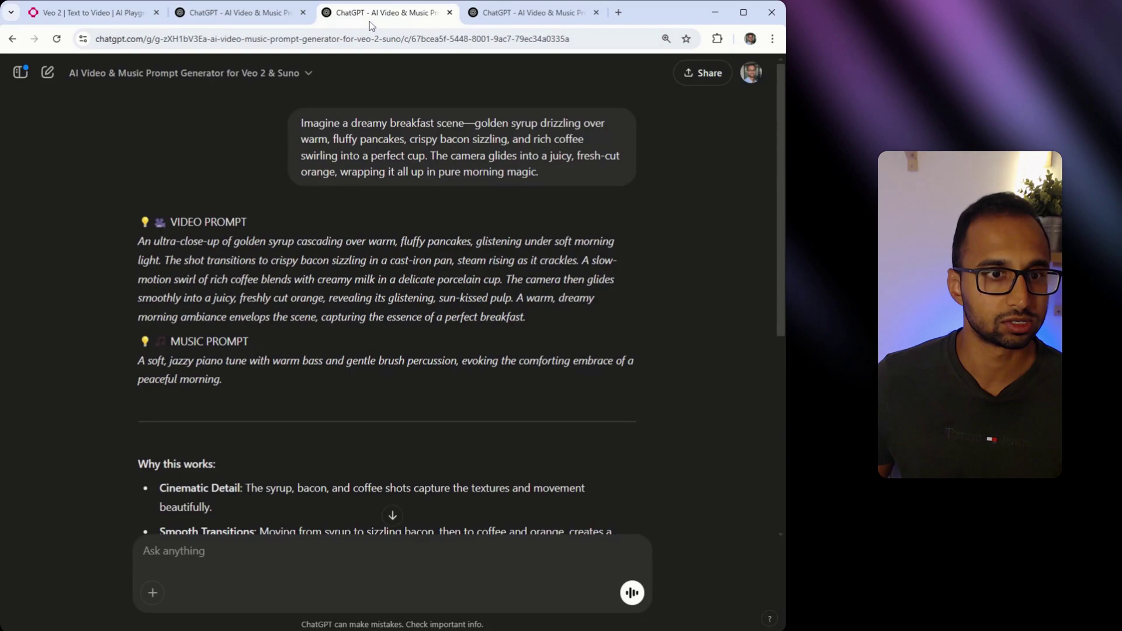